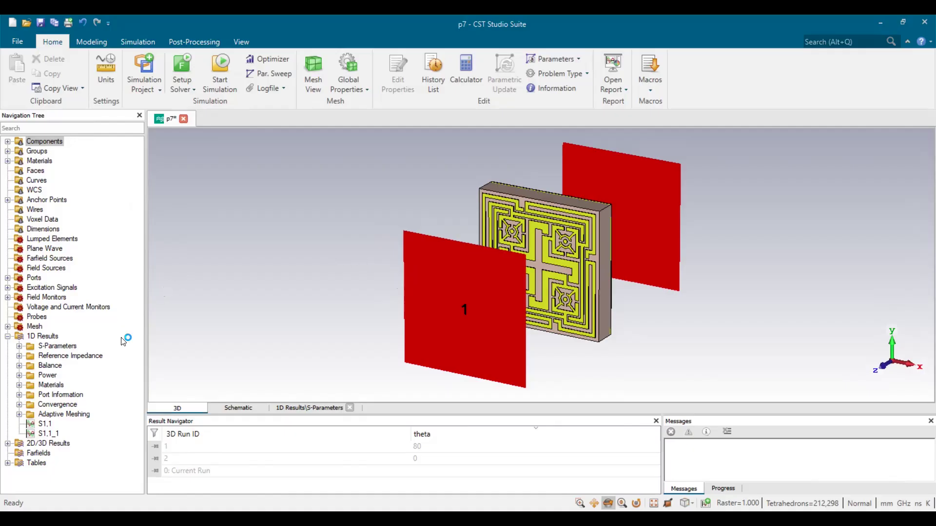
# - Expand the S-Parameters results (S1,1, S2,1, S1,2, S2,2) and the Tables 1D Results folder
pyautogui.click(19, 346)
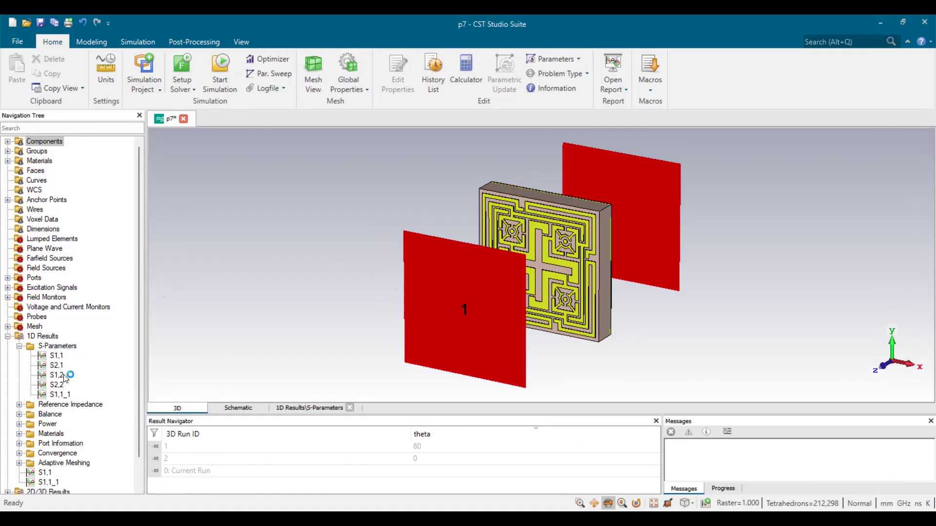
pyautogui.scroll(-1, 51, 390)
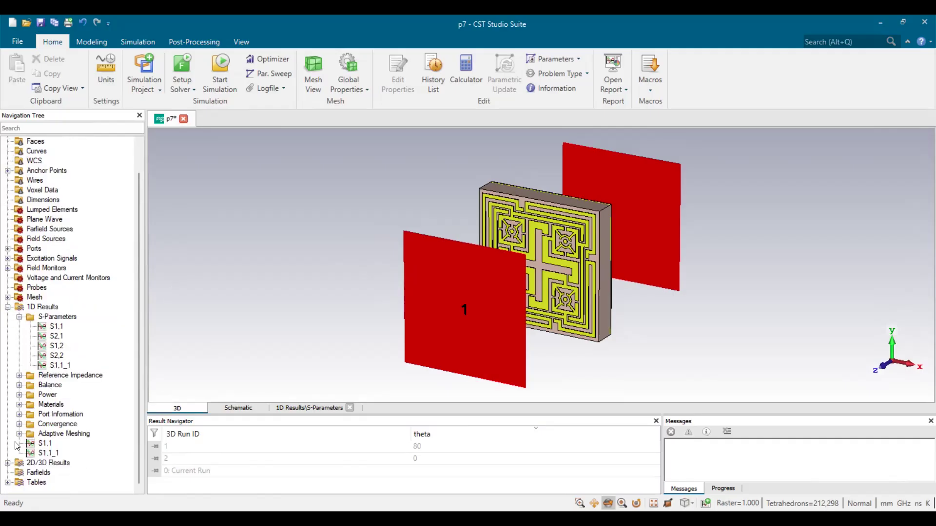
pyautogui.click(15, 482)
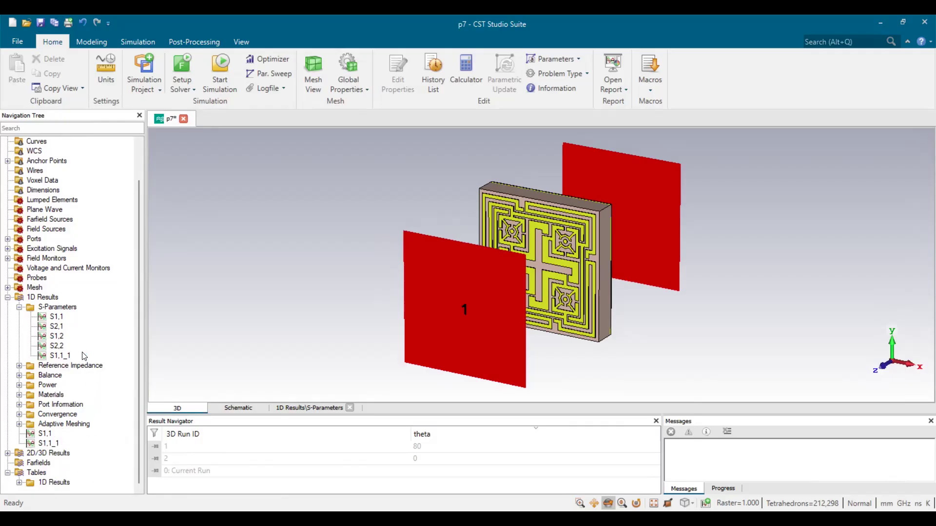
# - Add the 'Extract Permittivity and Permeability from S-Parameters' template step, with S11 from S1,1 and S21 from S2,1
pyautogui.click(195, 41)
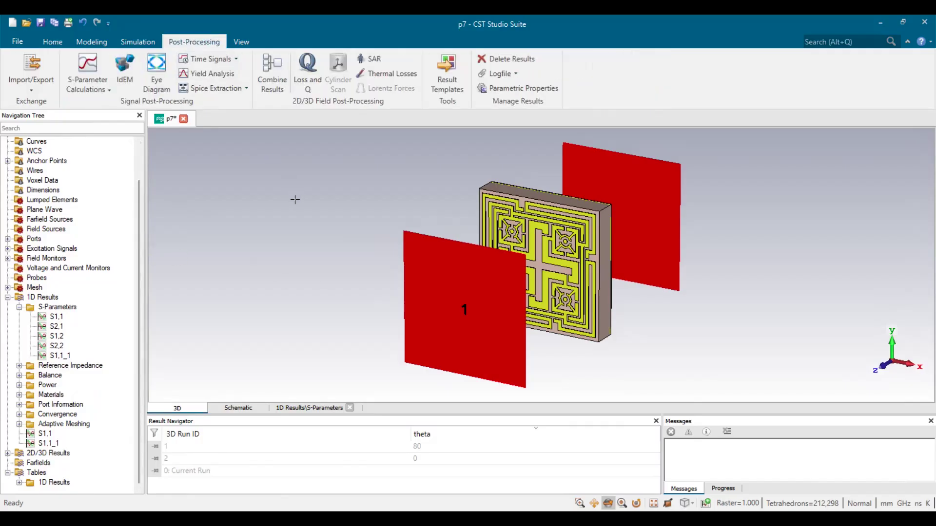
pyautogui.click(441, 78)
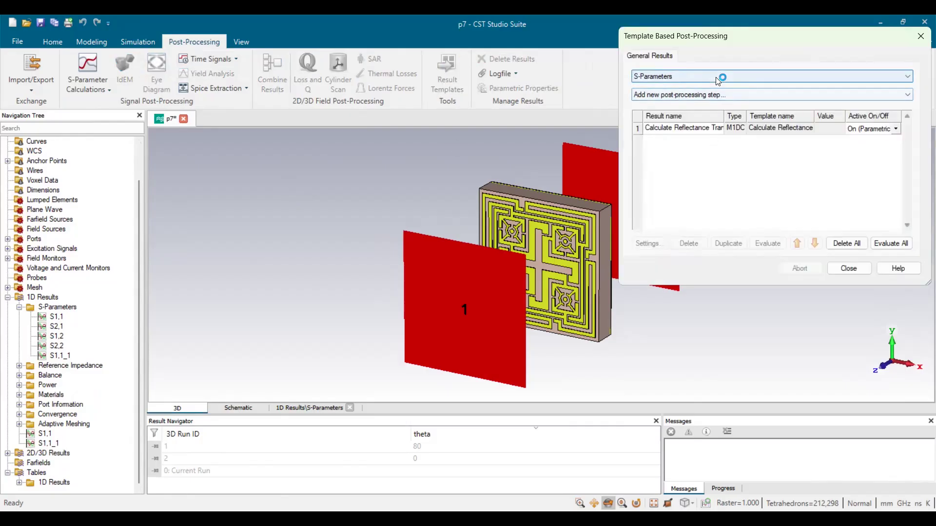
pyautogui.click(751, 97)
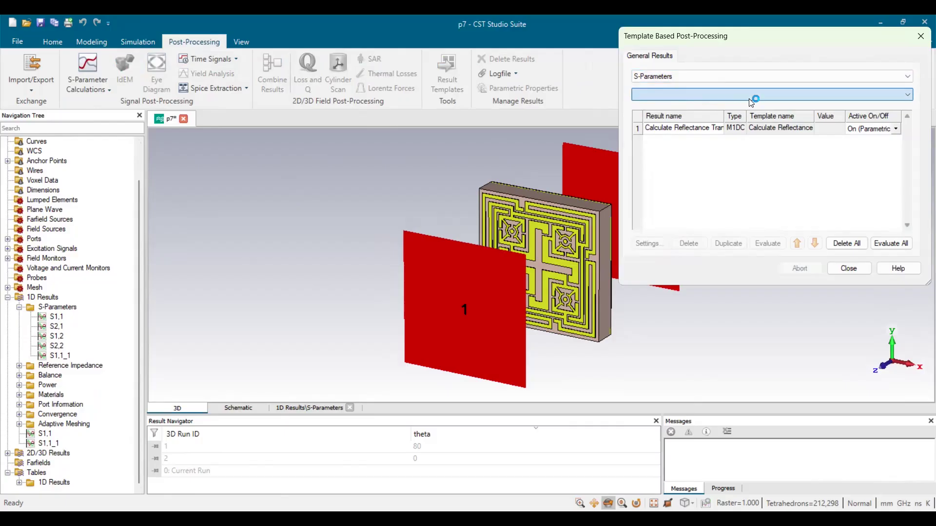
pyautogui.click(780, 174)
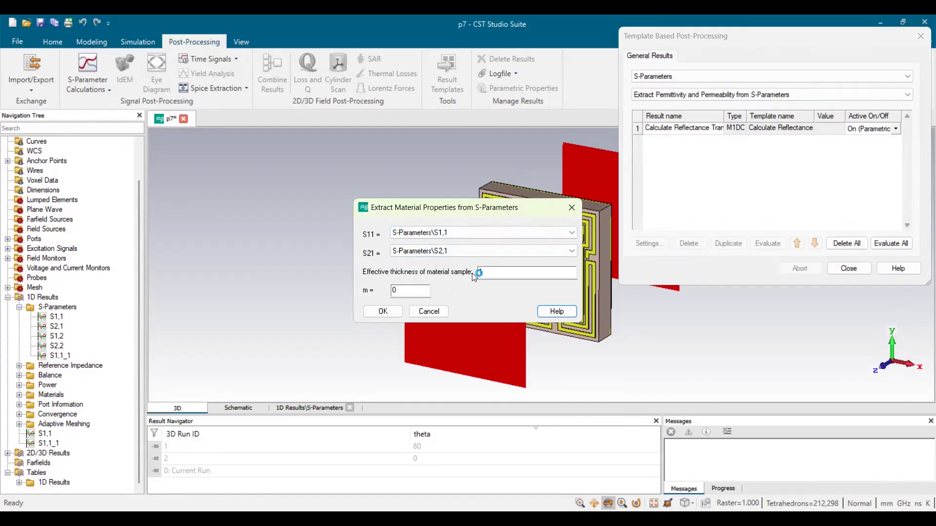
# - Set the effective sample thickness to 1.67, confirm, and evaluate the new extraction step
pyautogui.click(497, 273)
pyautogui.write('.67')
pyautogui.click(386, 310)
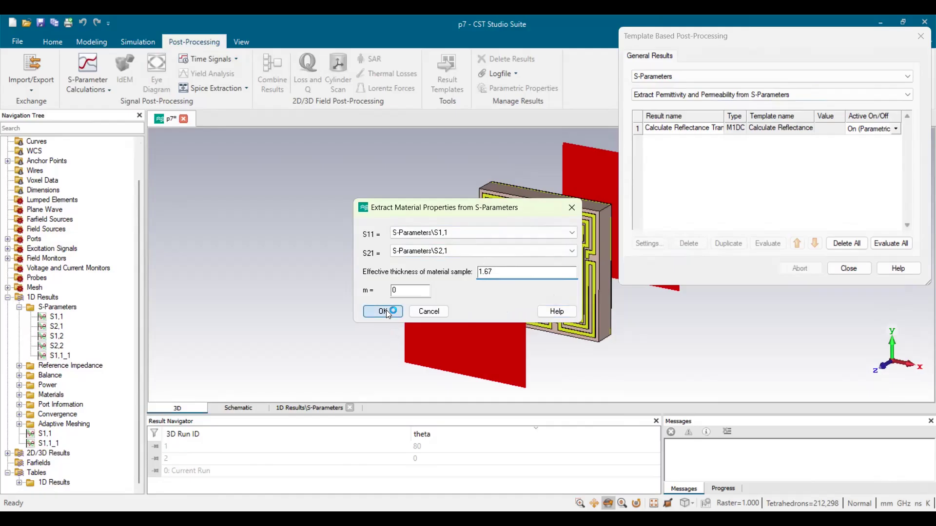
pyautogui.click(769, 243)
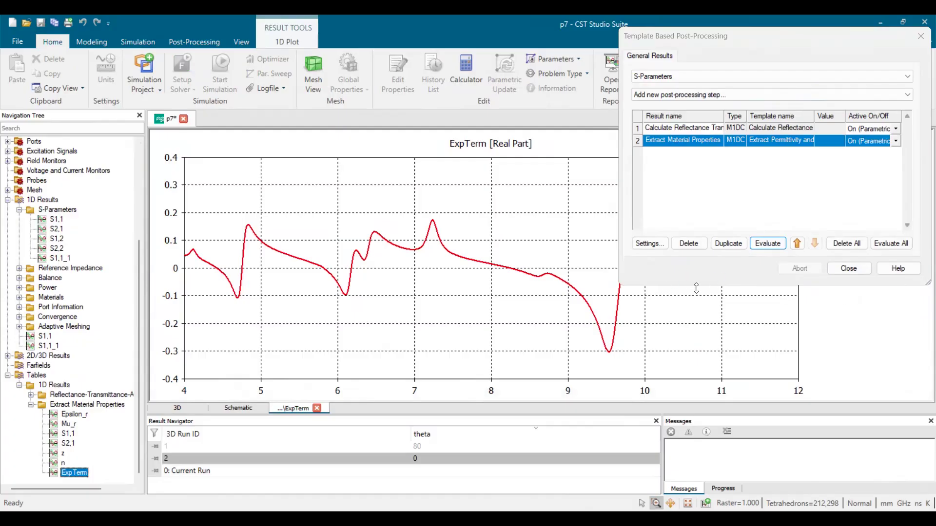
# - Close the post-processing window and compare the extracted Epsilon_r and Mu_r plots
pyautogui.click(851, 268)
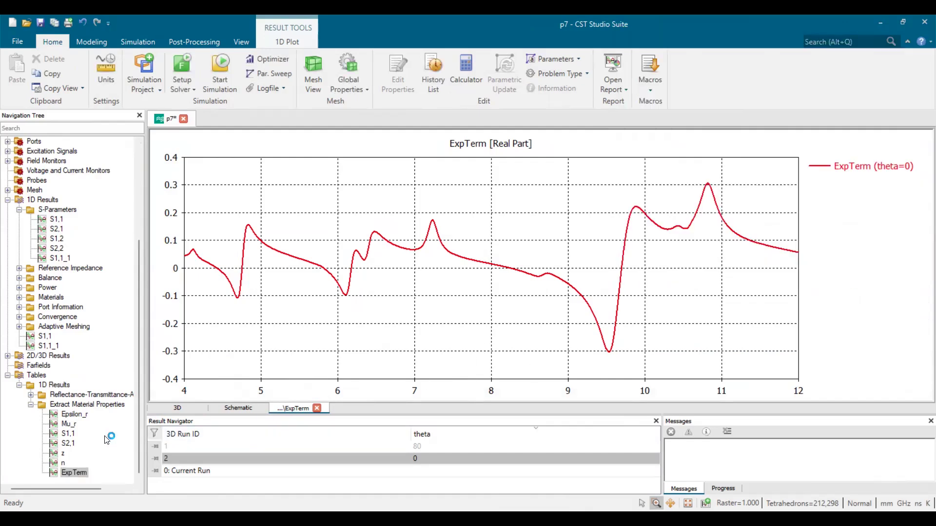
pyautogui.click(75, 414)
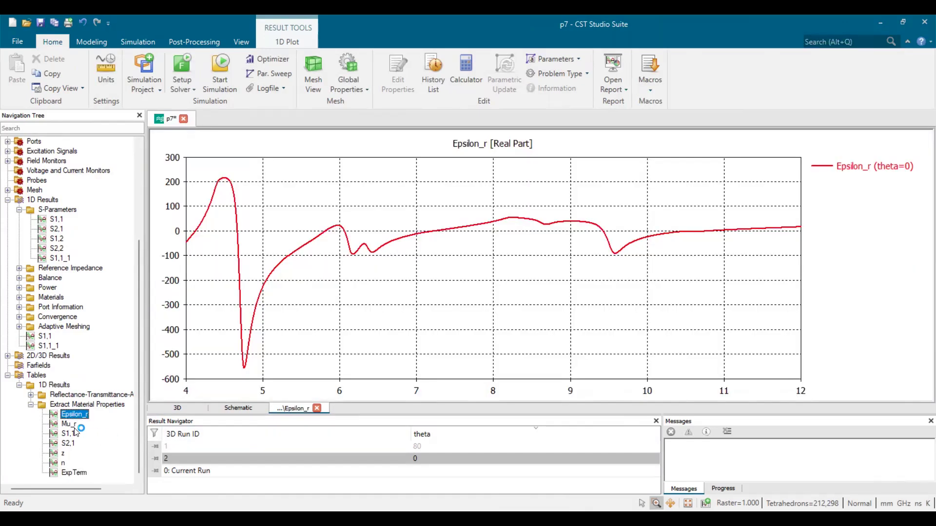
pyautogui.click(73, 424)
pyautogui.click(78, 415)
pyautogui.click(69, 425)
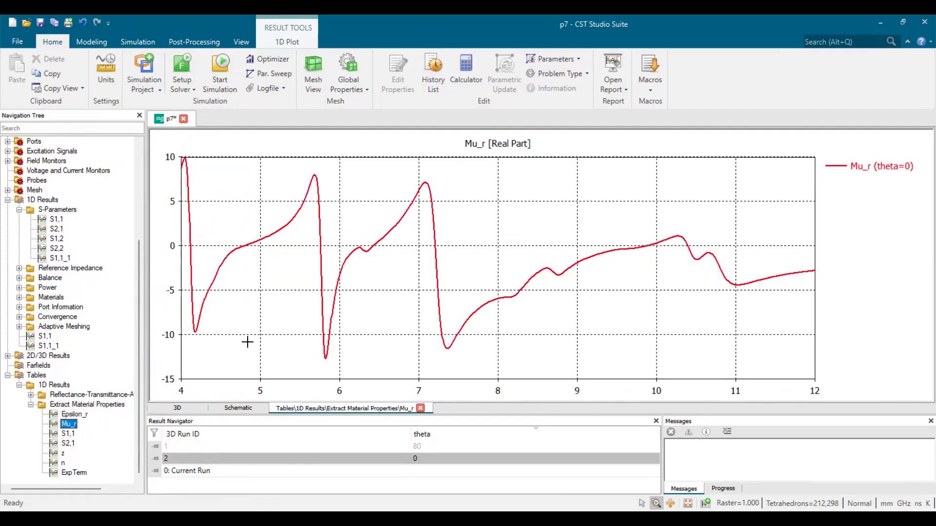
pyautogui.click(78, 415)
pyautogui.click(78, 425)
pyautogui.click(76, 414)
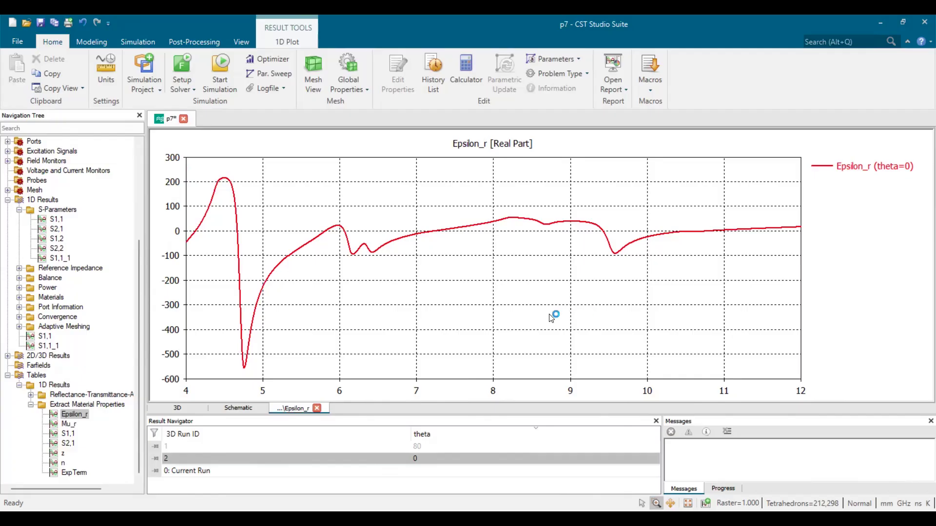
# - Show the Mu_r plot under Tables > 1D Results > Extract Material Properties
pyautogui.click(69, 424)
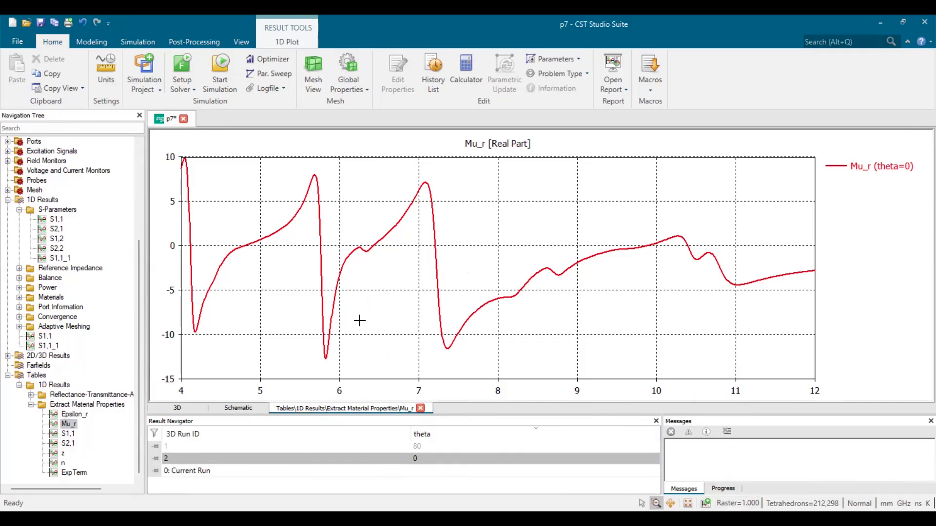
# - Copy the Epsilon_r result data from CST and paste it into the Excel sheet
pyautogui.click(78, 414)
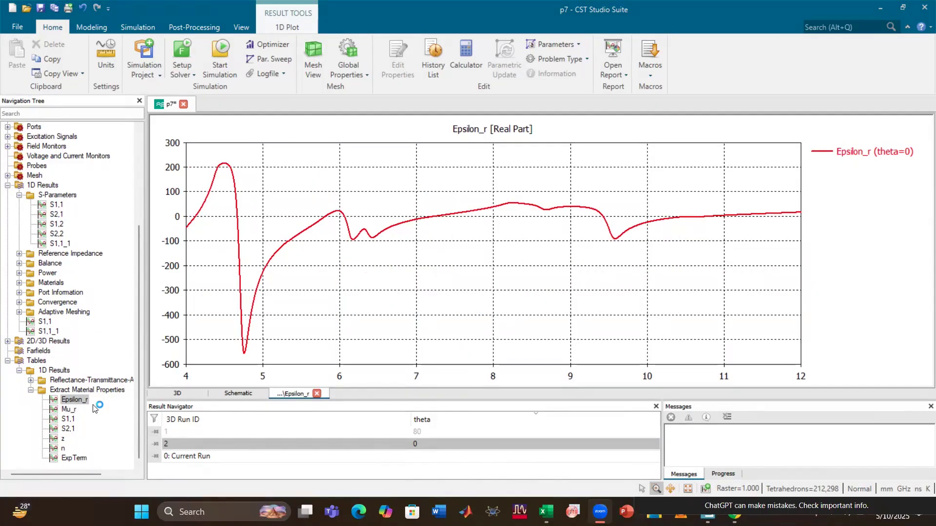
pyautogui.click(82, 410)
pyautogui.click(78, 401)
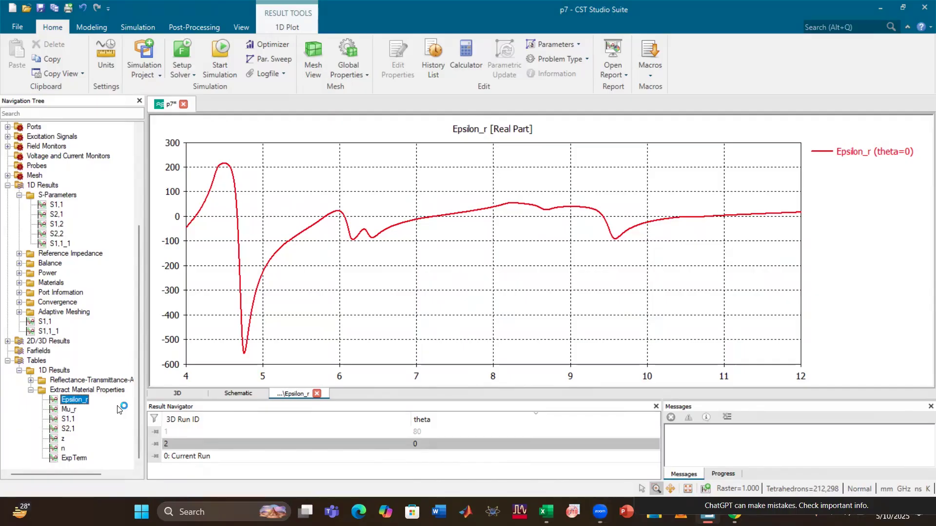
pyautogui.rightClick(77, 403)
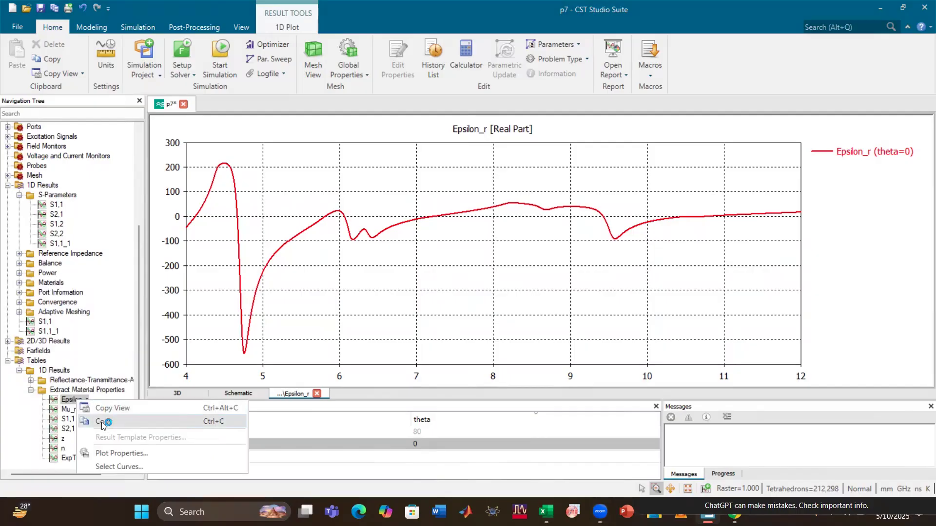
pyautogui.click(101, 422)
pyautogui.moveTo(546, 511)
pyautogui.click(546, 454)
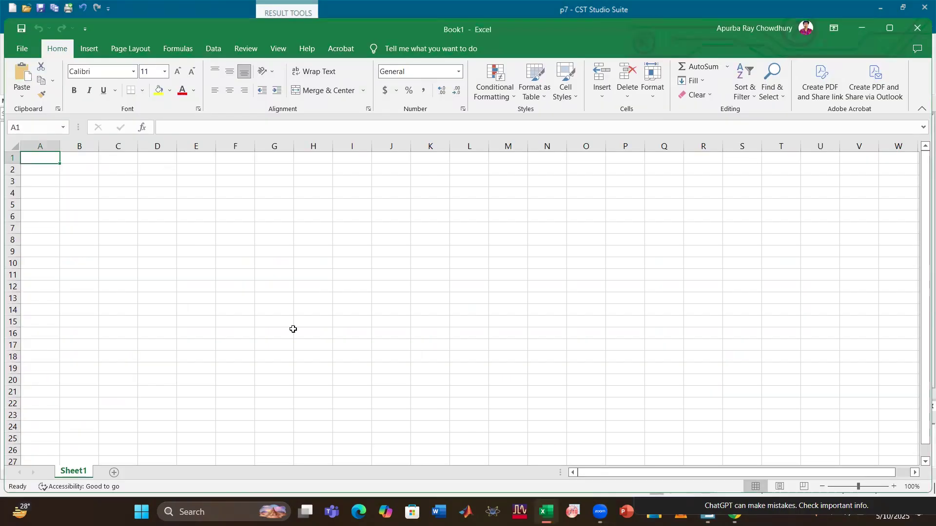
pyautogui.hotkey('ctrl', 'v')
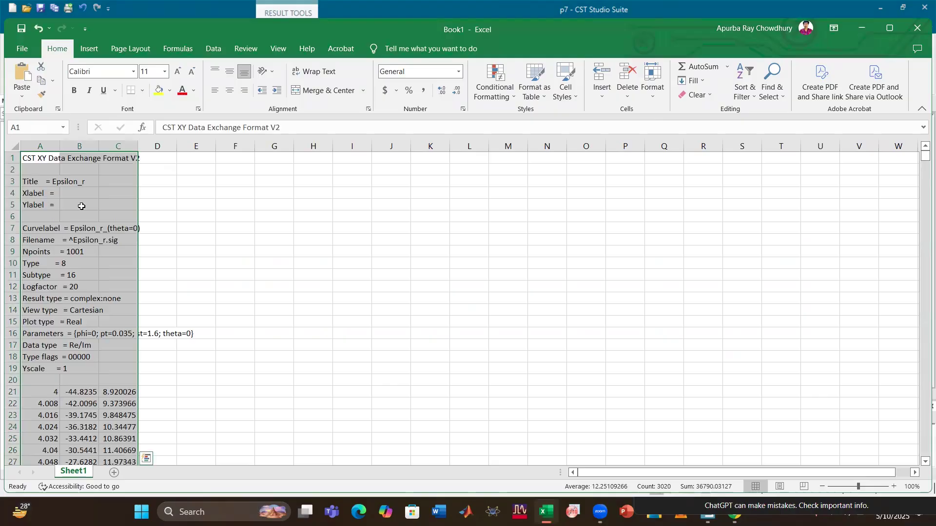
# - Inspect the pasted Epsilon_r frequency, real and imaginary values in columns A–C
pyautogui.click(197, 286)
pyautogui.scroll(-8, 164, 369)
pyautogui.scroll(6, 133, 326)
pyautogui.scroll(-3, 116, 308)
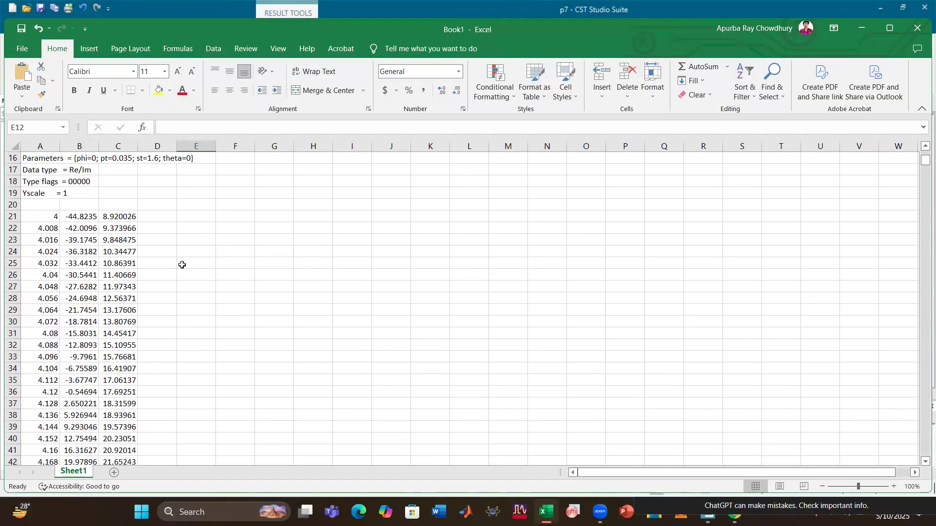
pyautogui.scroll(2, 178, 250)
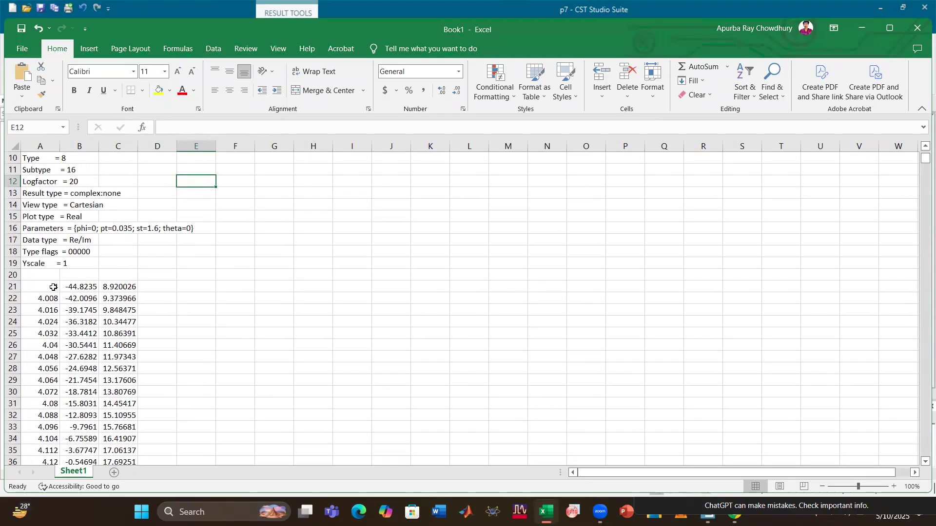
pyautogui.moveTo(53, 285); pyautogui.dragTo(45, 366)
pyautogui.moveTo(258, 285); pyautogui.dragTo(234, 286)
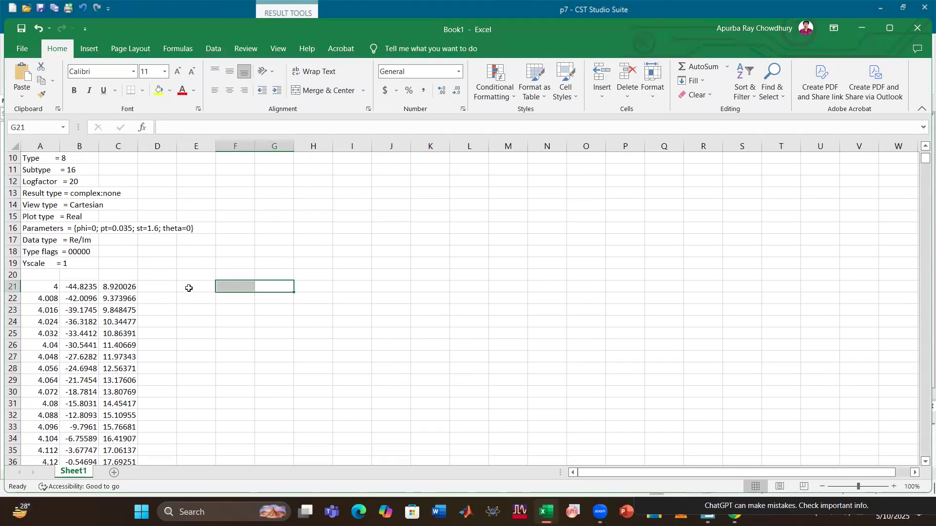
pyautogui.moveTo(87, 285); pyautogui.dragTo(77, 386)
pyautogui.moveTo(126, 286); pyautogui.dragTo(115, 406)
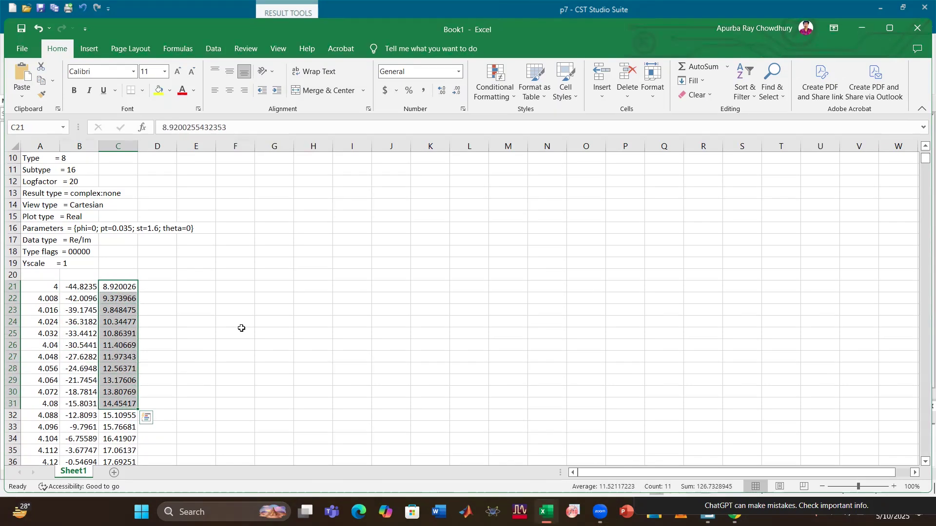
pyautogui.click(239, 332)
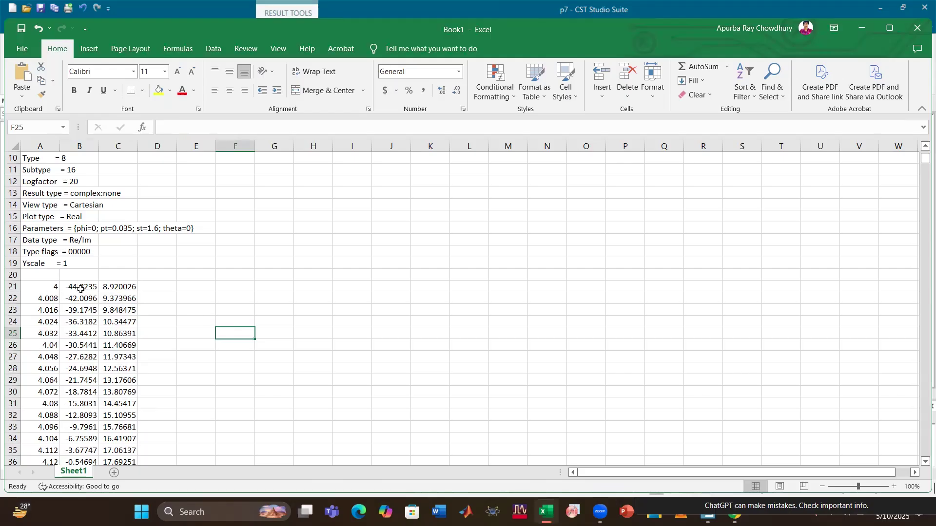
pyautogui.moveTo(81, 286); pyautogui.dragTo(81, 427)
pyautogui.click(221, 343)
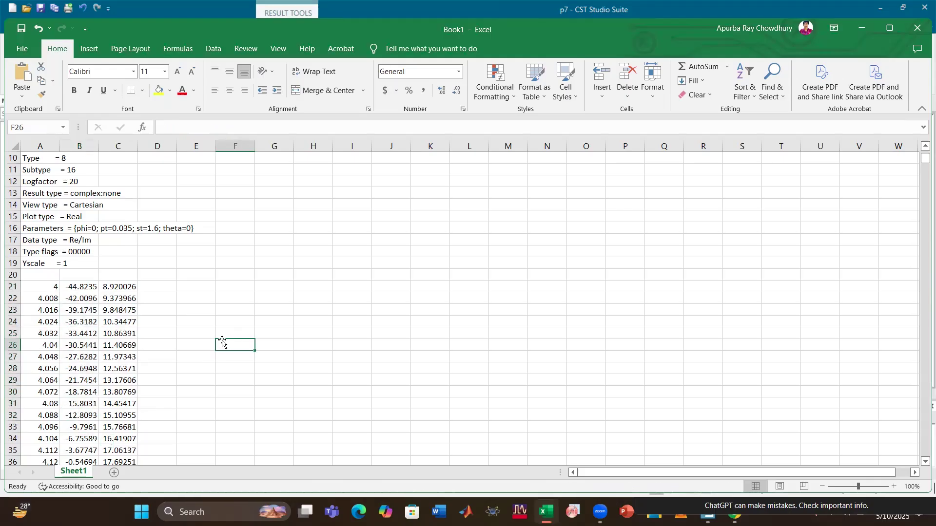
# - Confirm the Epsilon_r data reaches row 1021, scroll back to the top, and return to CST
pyautogui.moveTo(32, 289); pyautogui.dragTo(77, 286)
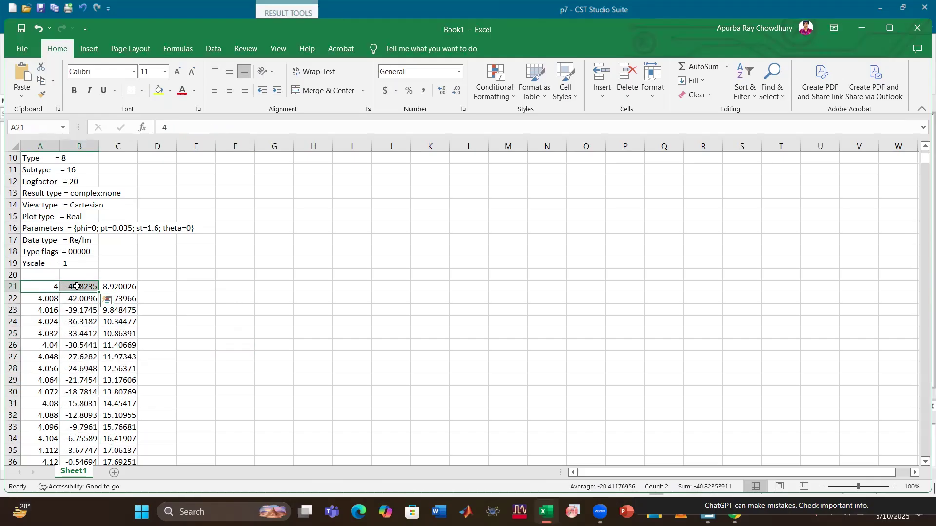
pyautogui.hotkey('ctrl', 'shift', 'Down')
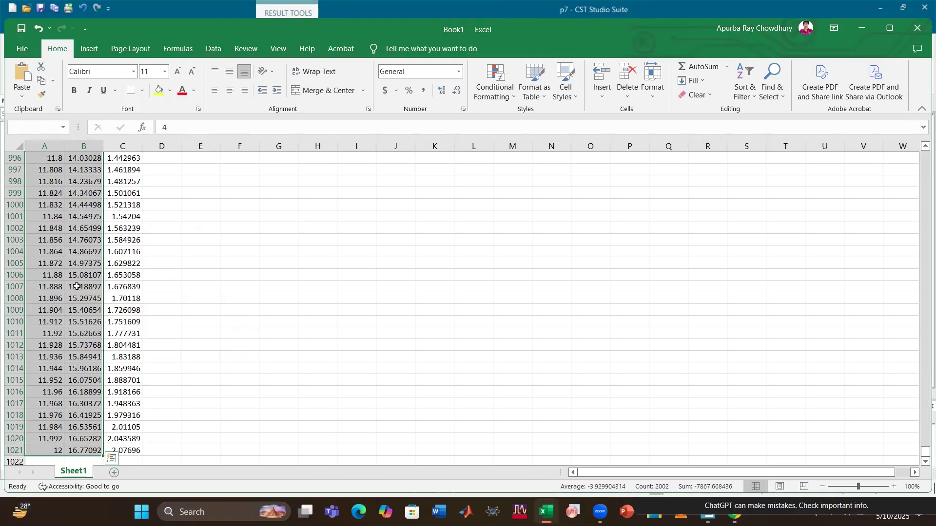
pyautogui.click(293, 261)
pyautogui.scroll(20, 157, 300)
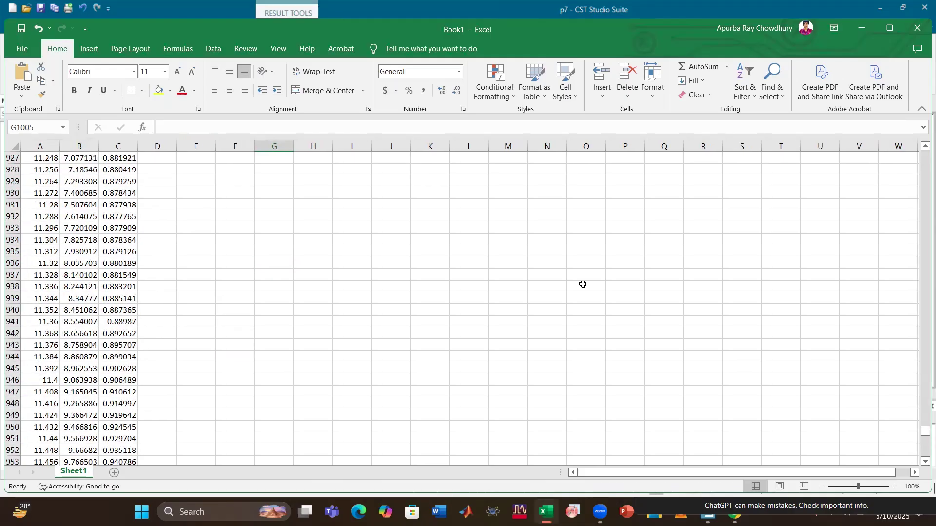
pyautogui.moveTo(924, 432); pyautogui.dragTo(923, 146)
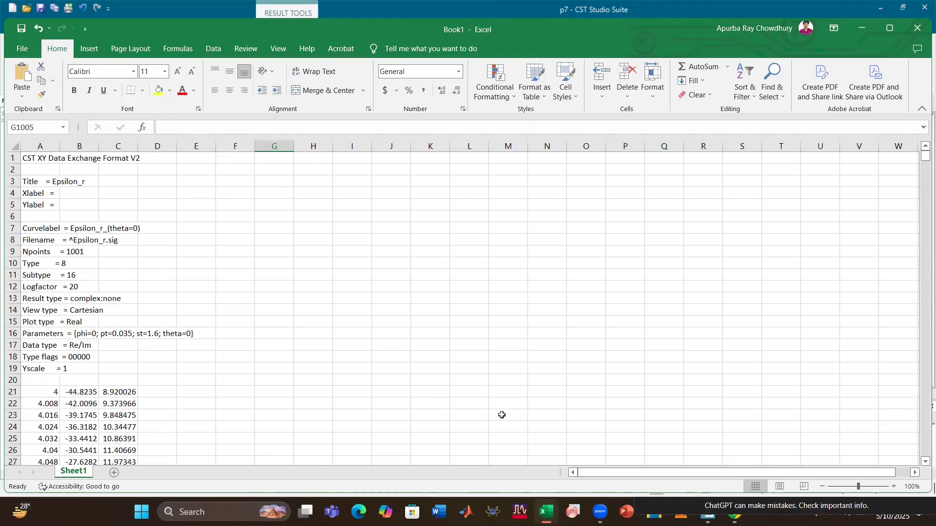
pyautogui.hotkey('alt', 'Tab')
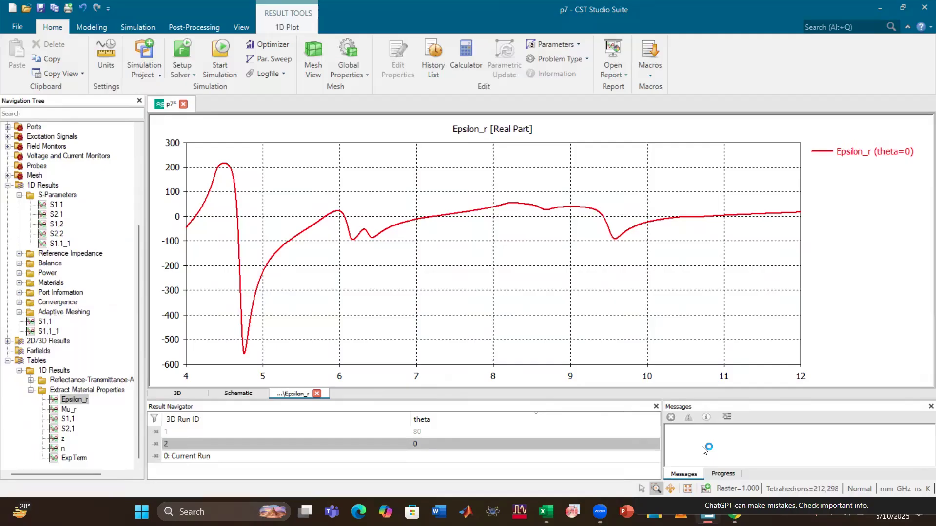
# - Copy the Mu_r result data from CST and paste it into Excel starting at cell G1
pyautogui.click(71, 411)
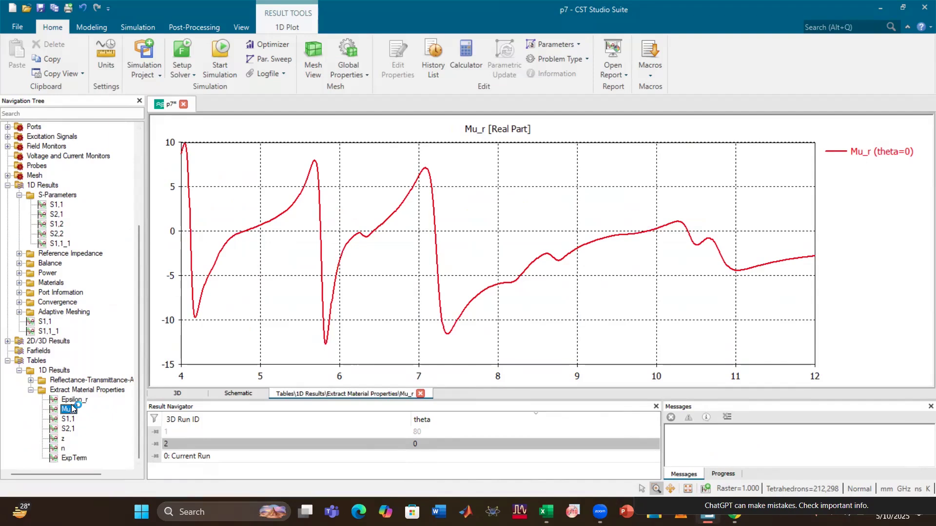
pyautogui.rightClick(69, 410)
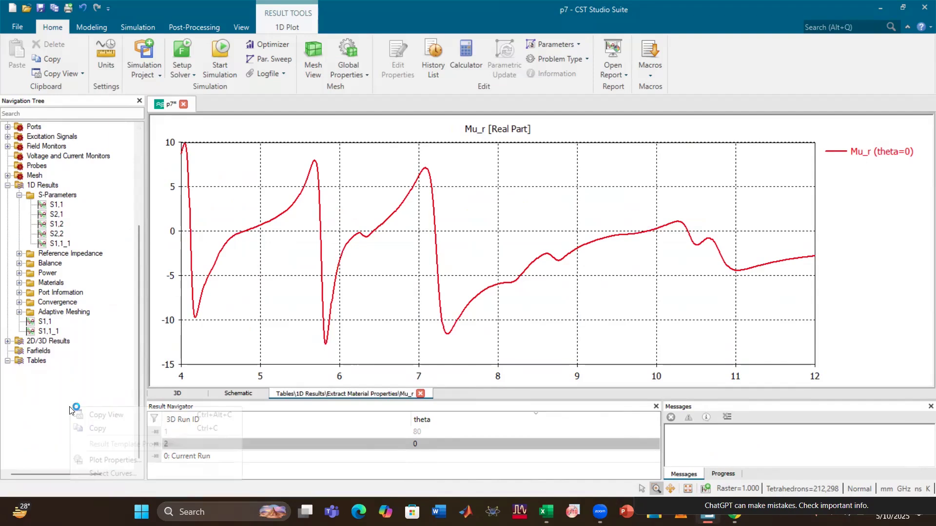
pyautogui.click(97, 428)
pyautogui.moveTo(546, 511)
pyautogui.click(546, 453)
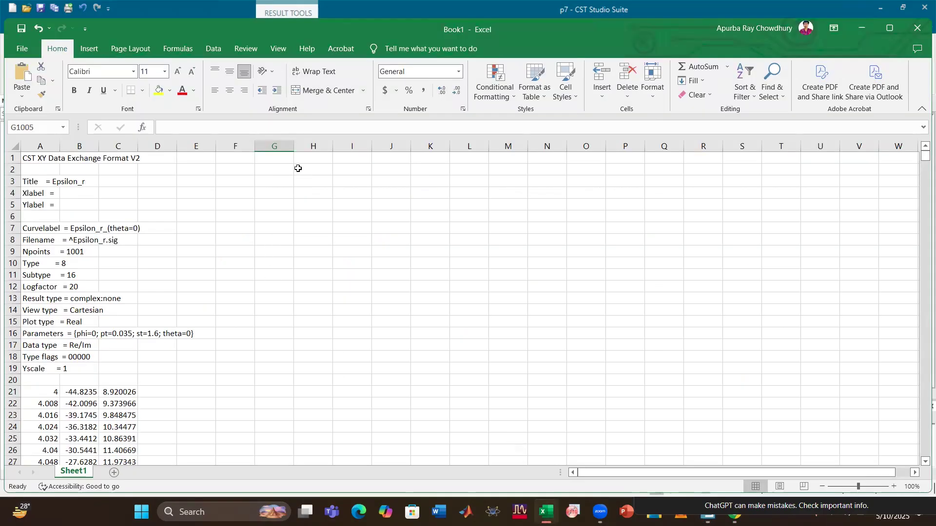
pyautogui.click(280, 158)
pyautogui.hotkey('ctrl', 'v')
# - Inspect the pasted Mu_r frequency, real and imaginary values in columns G–I
pyautogui.scroll(-6, 394, 262)
pyautogui.click(395, 262)
pyautogui.moveTo(283, 184); pyautogui.dragTo(284, 242)
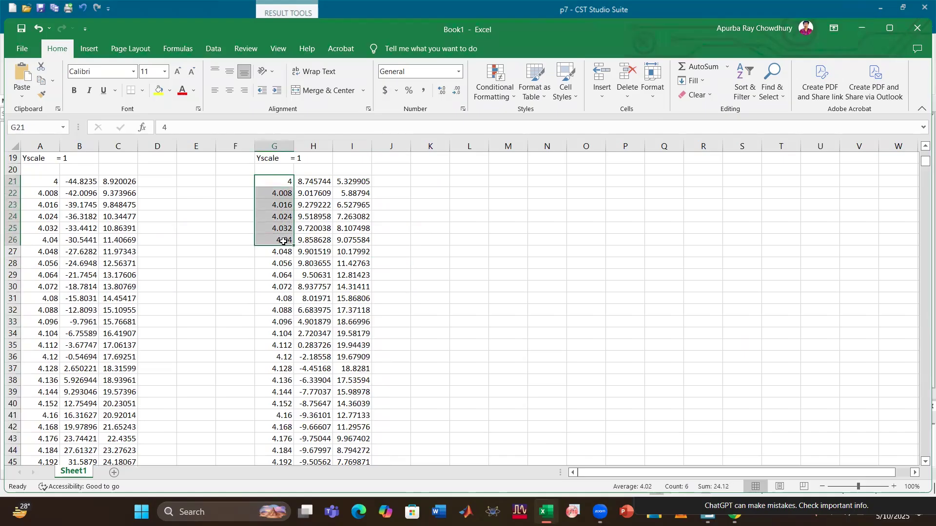
pyautogui.moveTo(319, 185); pyautogui.dragTo(317, 278)
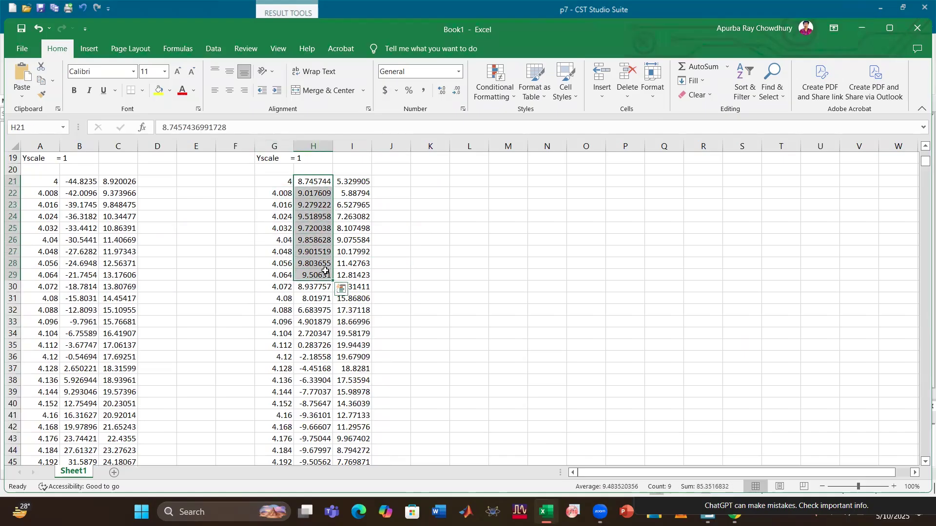
pyautogui.click(349, 180)
pyautogui.moveTo(352, 195); pyautogui.dragTo(354, 335)
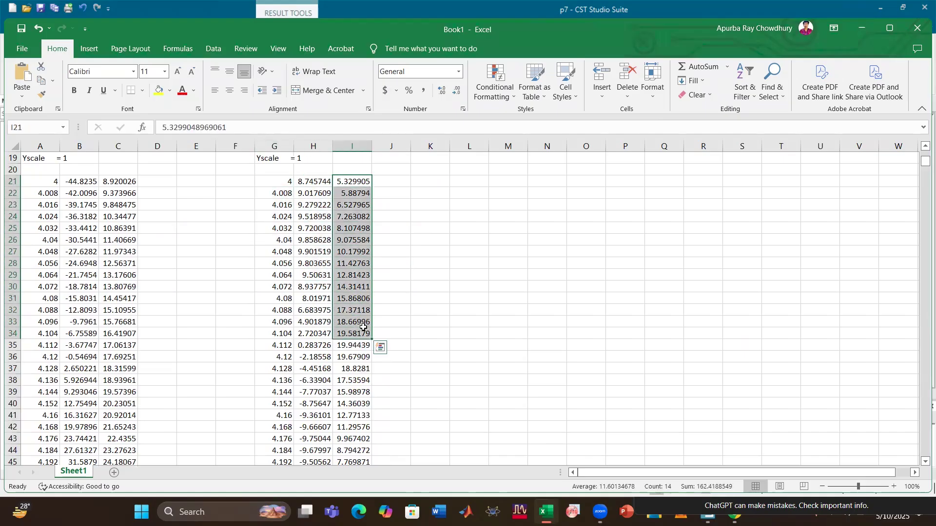
pyautogui.click(413, 277)
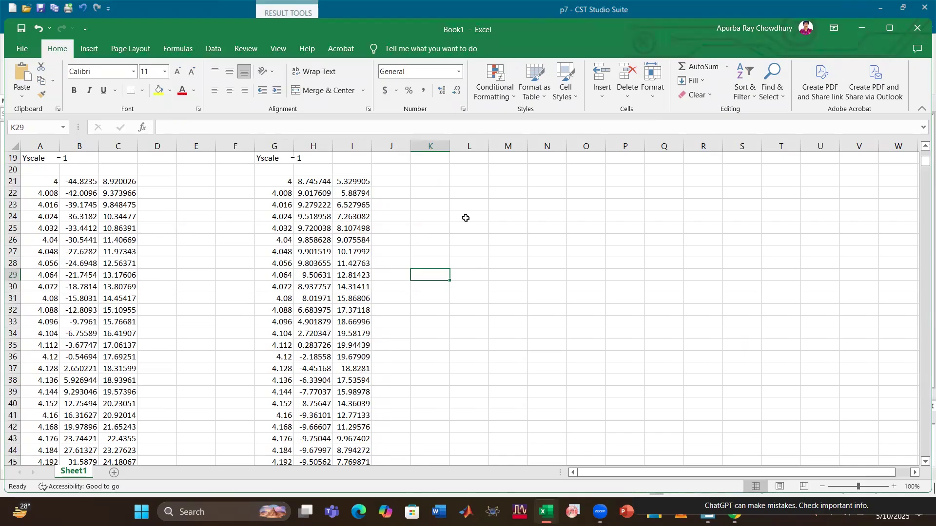
# - Maximize Excel and confirm the Mu_r data runs from row 21 to row 1021
pyautogui.click(890, 28)
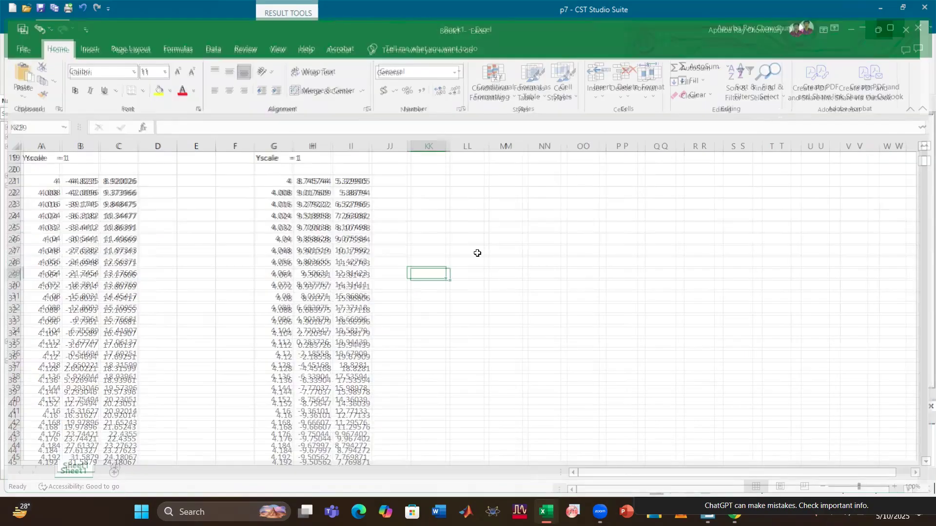
pyautogui.moveTo(279, 161); pyautogui.dragTo(304, 158)
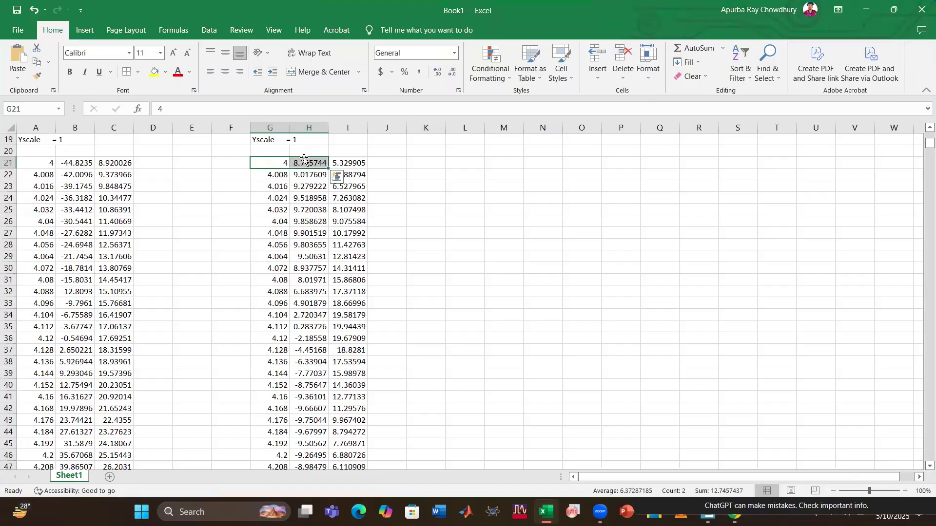
pyautogui.hotkey('ctrl', 'shift', 'Down')
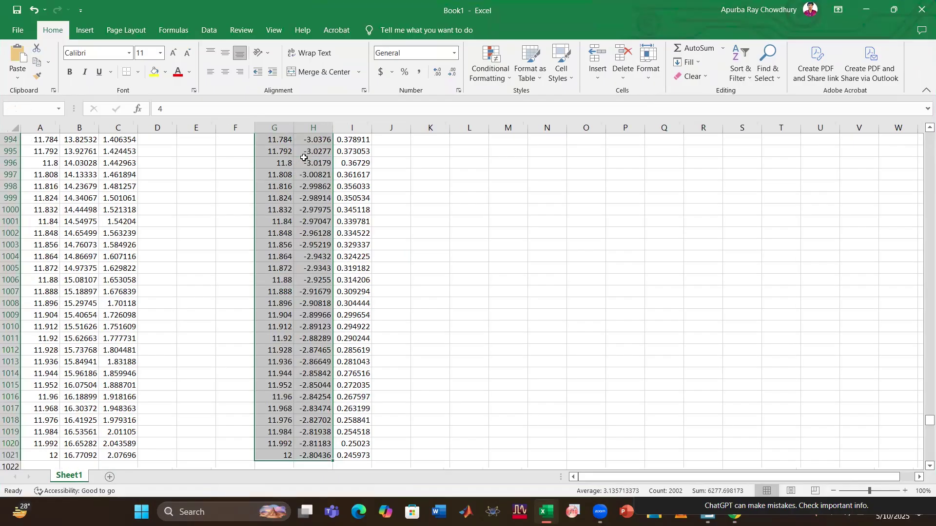
pyautogui.moveTo(927, 456); pyautogui.dragTo(927, 139)
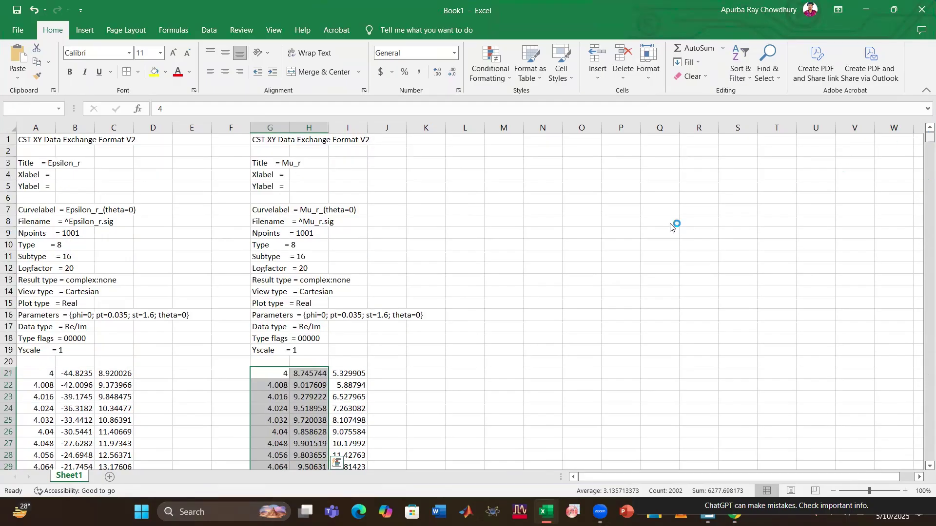
# - Deselect the G21:H1021 Mu_r data in Excel and switch back to CST Studio Suite
pyautogui.click(437, 353)
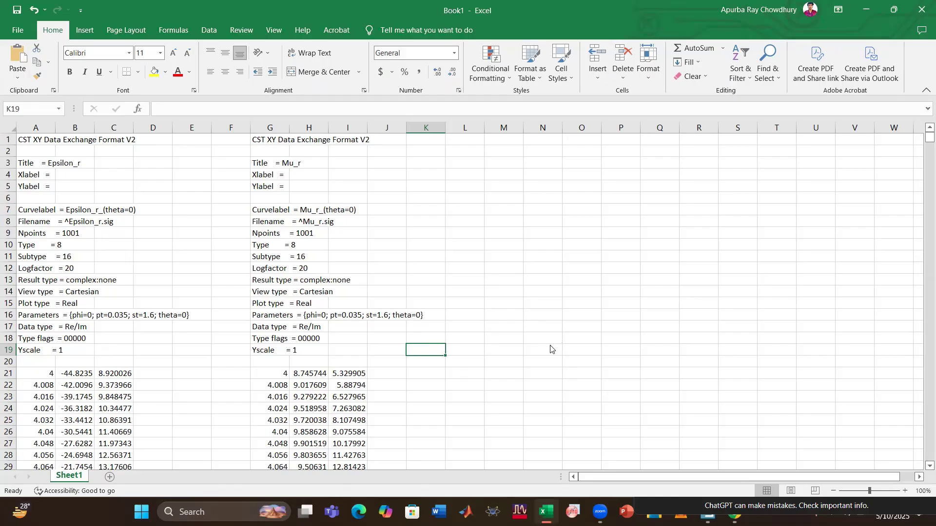
pyautogui.hotkey('alt', 'Tab')
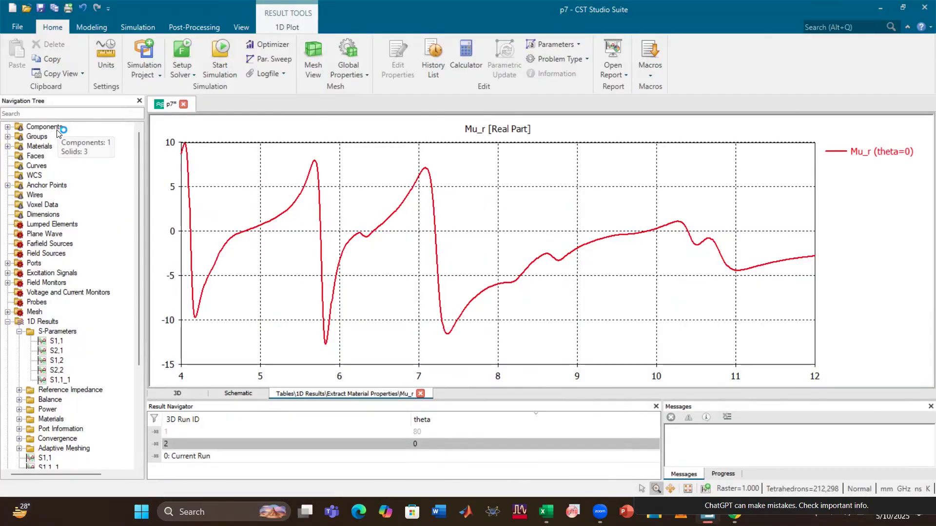
# - Select Components in the Navigation Tree to return to the unit cell's 3D view
pyautogui.click(57, 128)
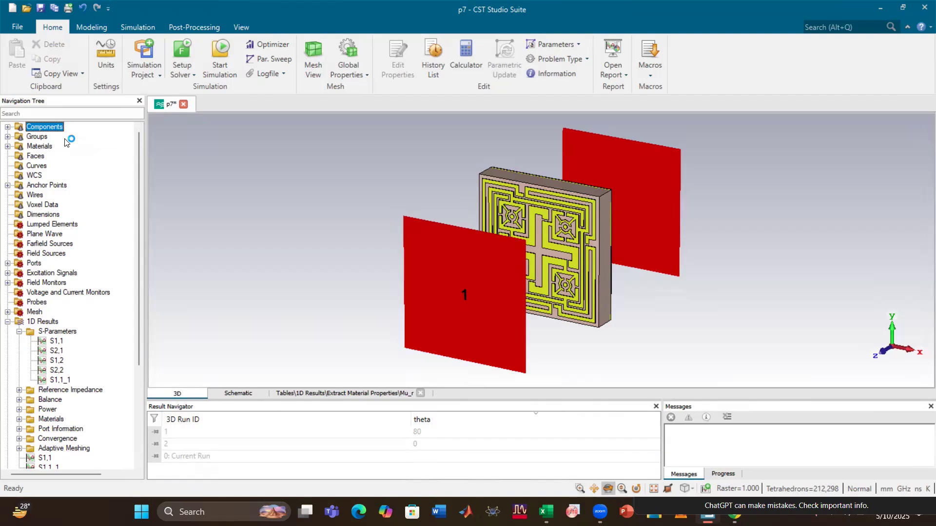